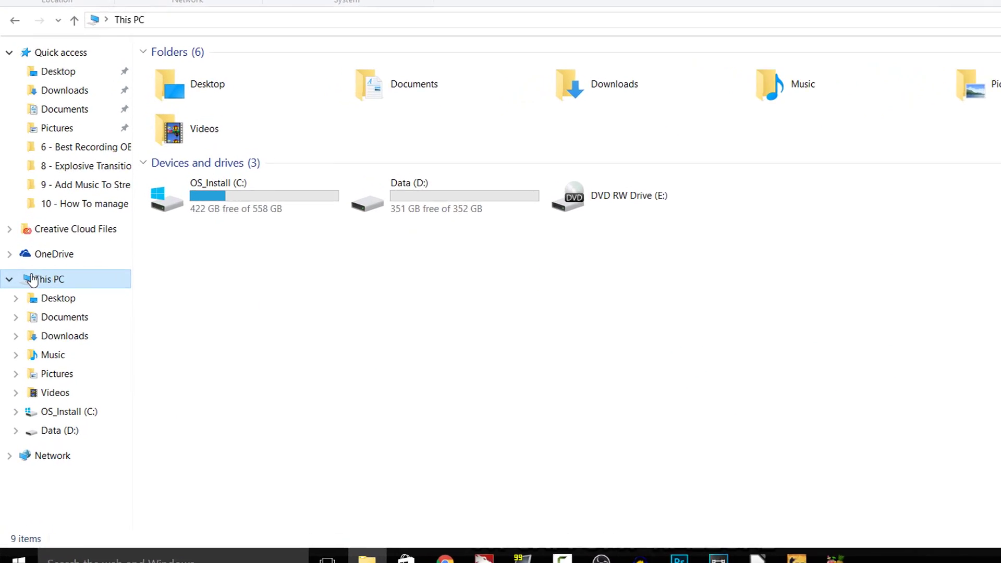
- Check the computer's system type in This PC's Properties
right_click(42, 316)
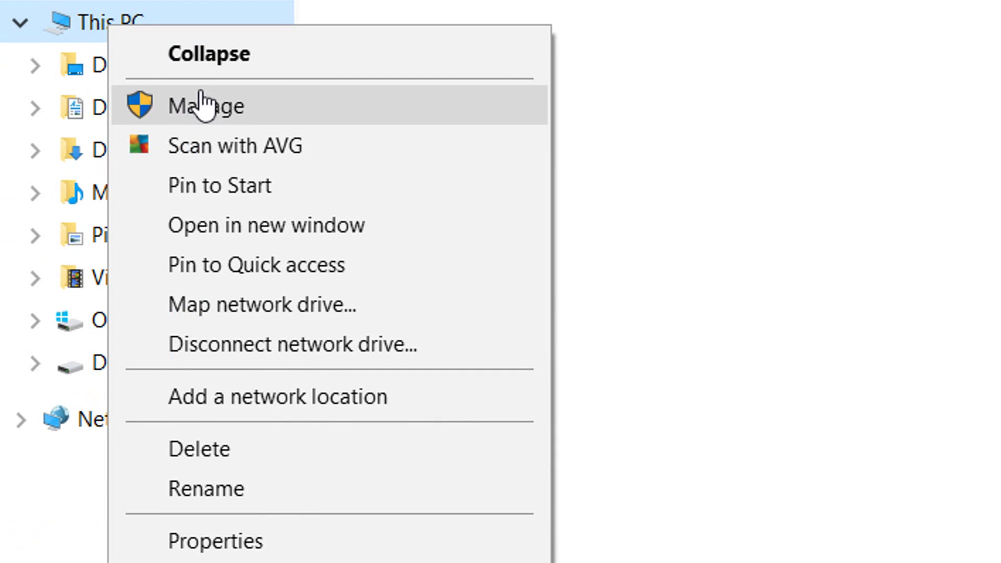
click(294, 529)
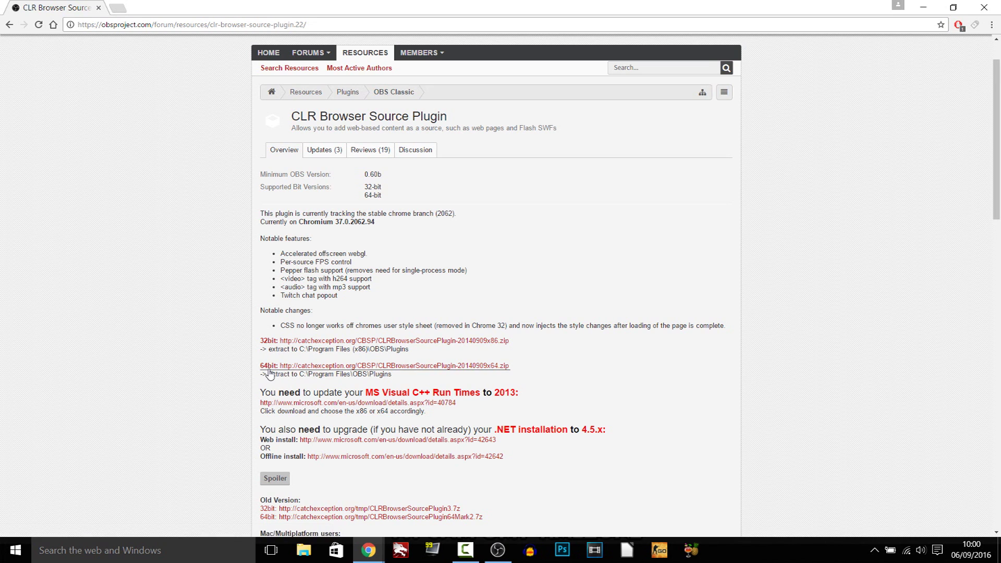
- Download the 64-bit CLR Browser Source Plugin zip and open it in WinRAR
click(281, 366)
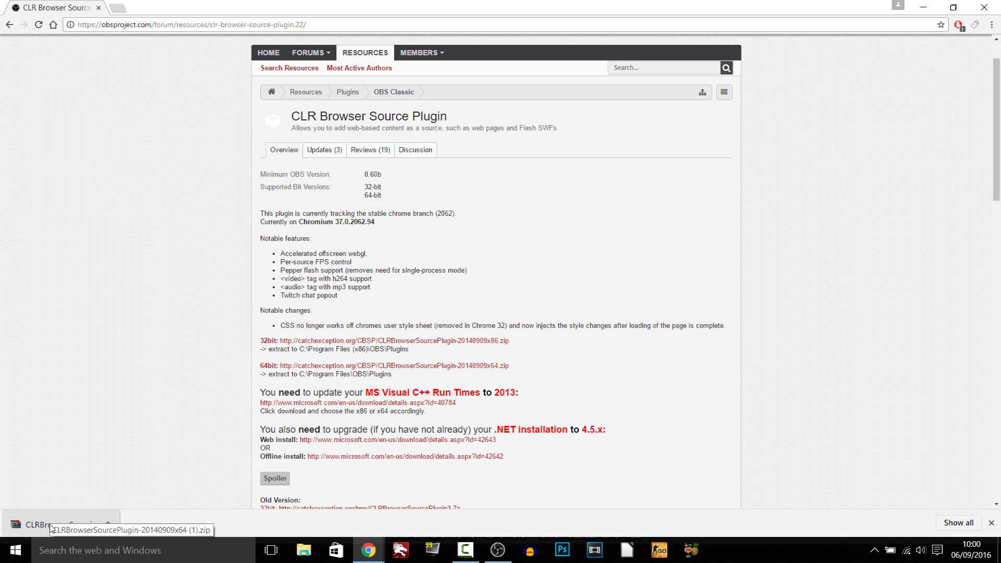
click(52, 525)
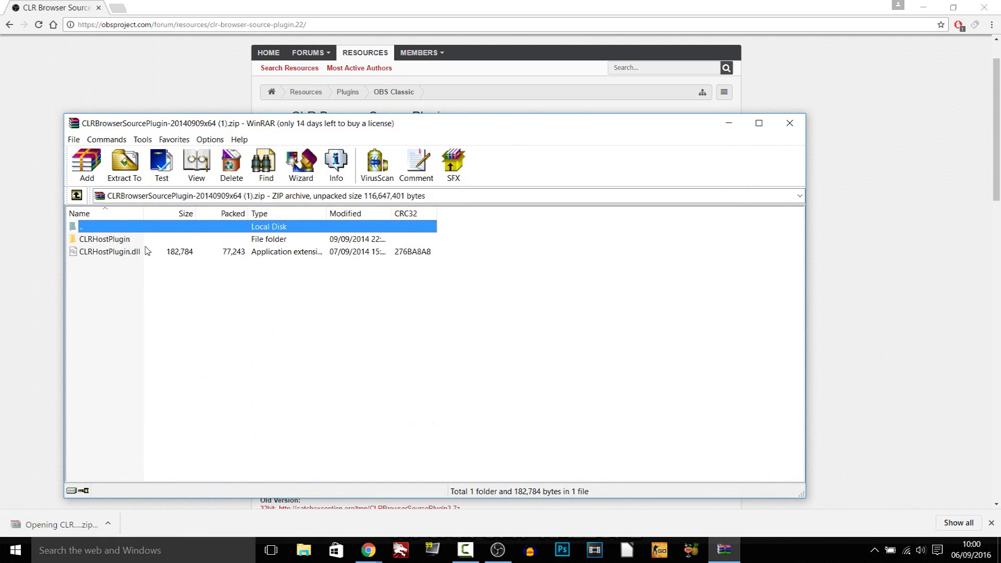
- Browse into the archive's CLRHostPlugin folder and open a new File Explorer window
double_click(105, 239)
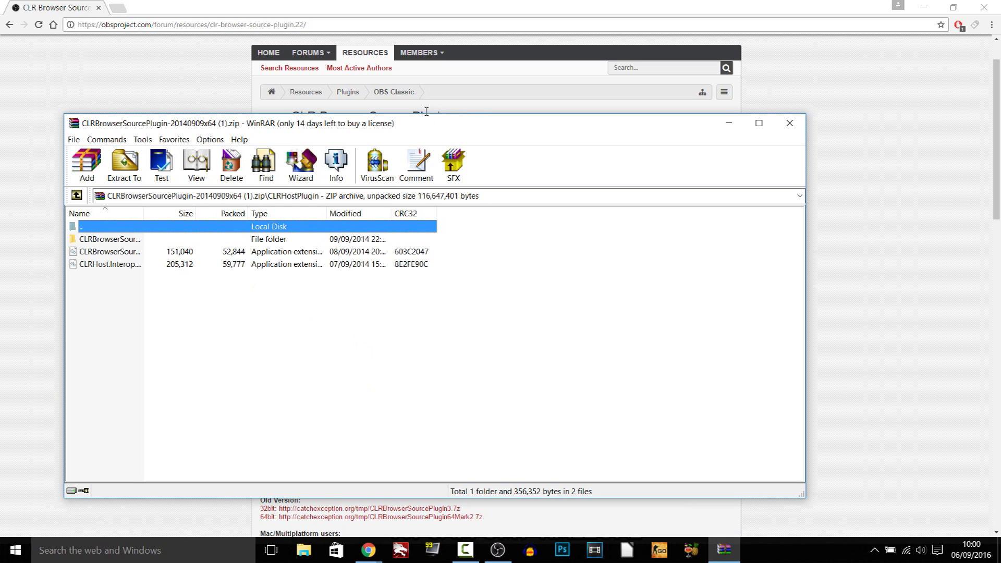
right_click(303, 550)
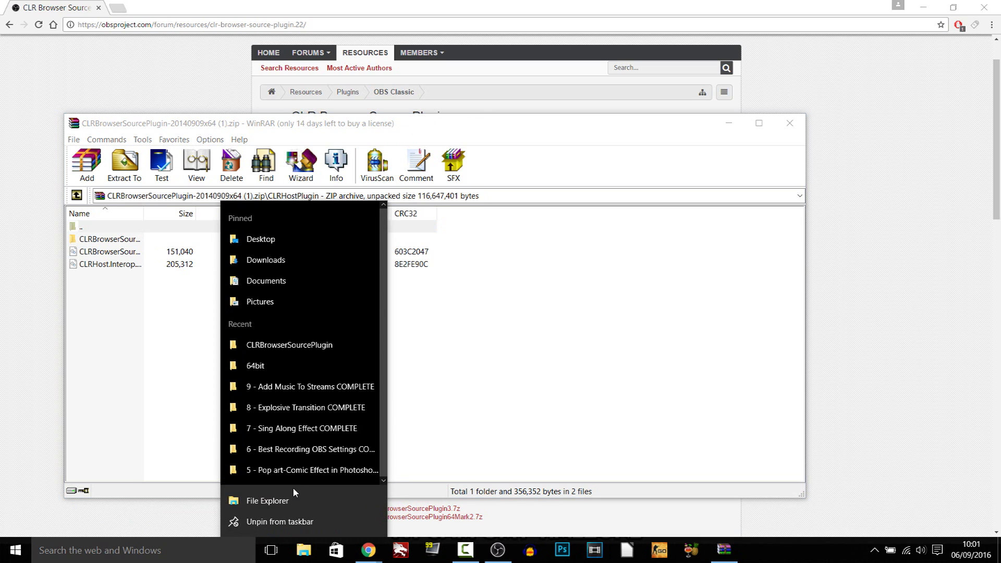
click(268, 500)
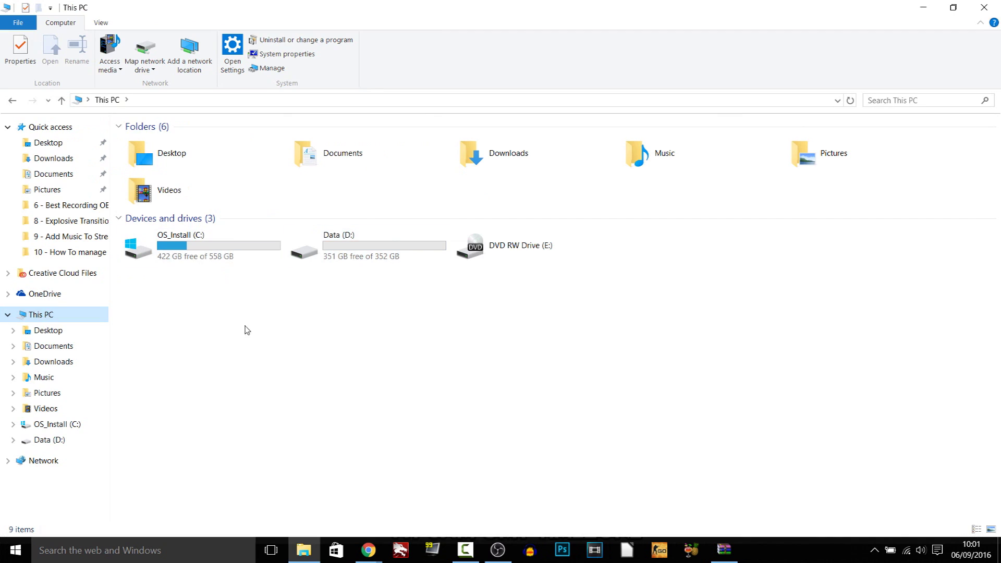
- Browse to C:\Program Files (x86)\obs-studio\obs-plugins\64bit in File Explorer
double_click(203, 250)
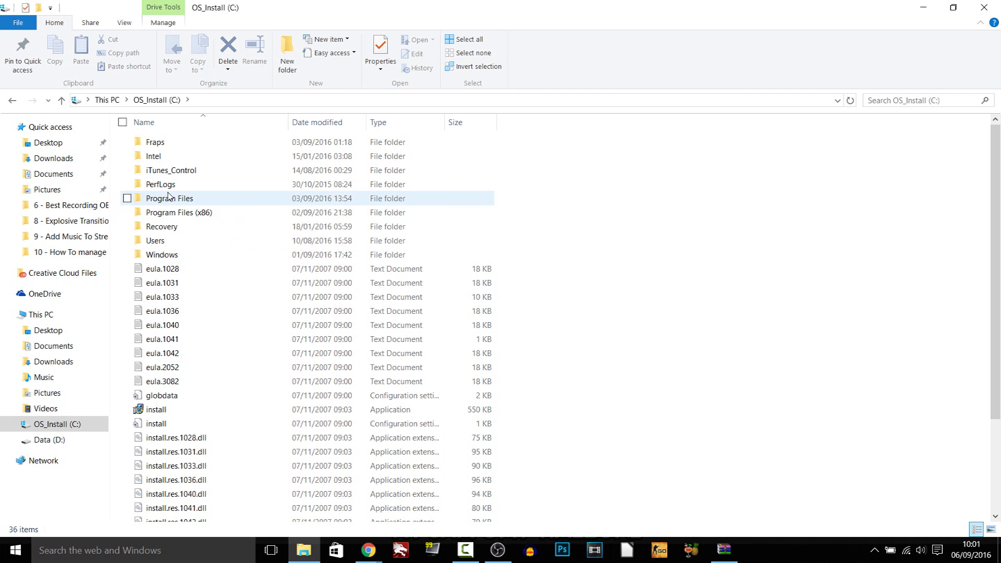
double_click(206, 212)
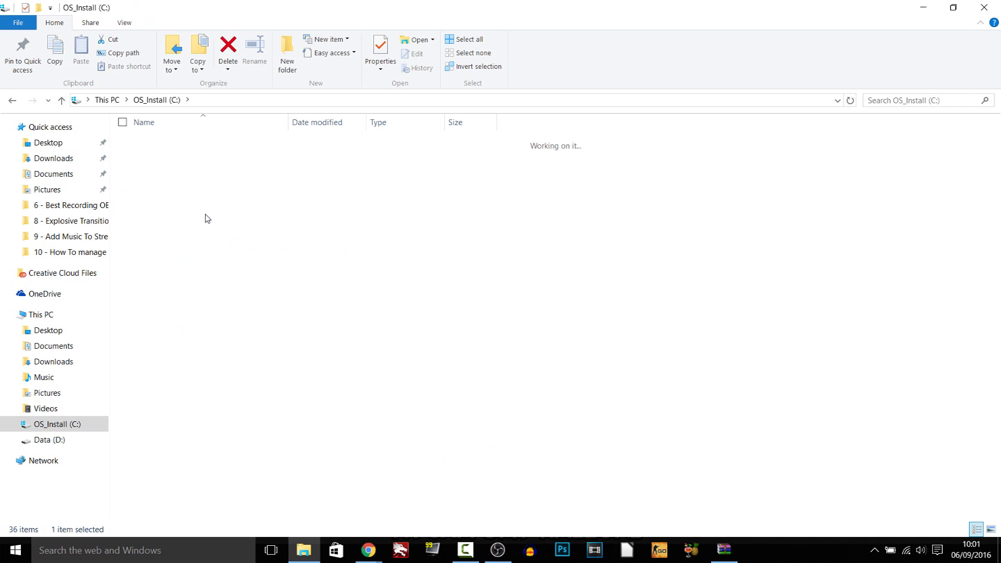
scroll(263, 275, down, 1)
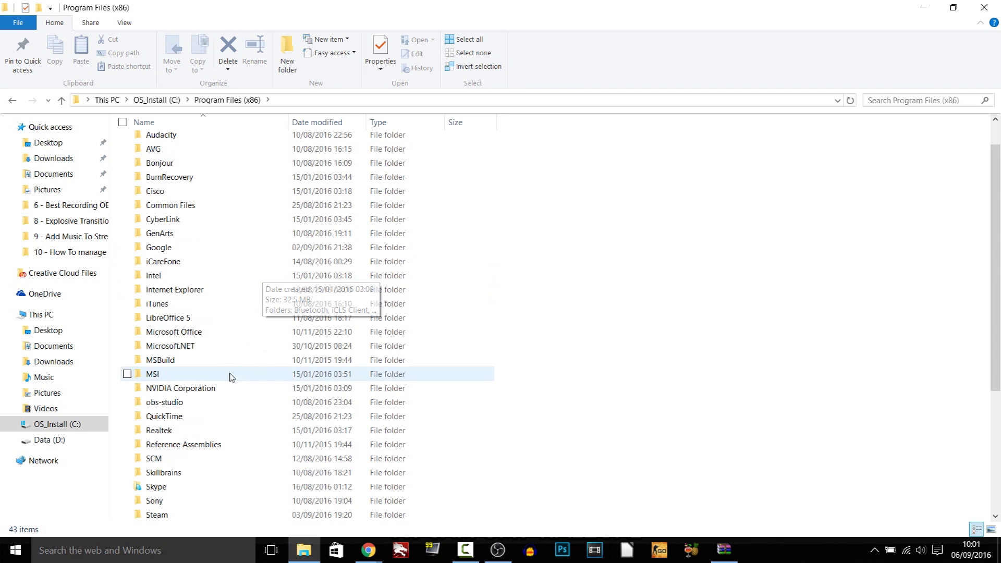
double_click(208, 407)
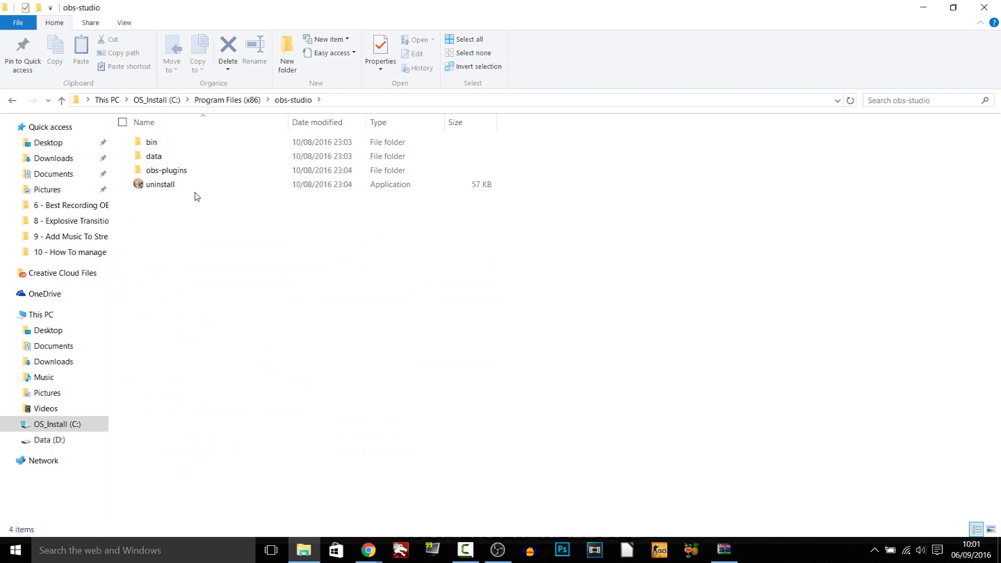
double_click(197, 176)
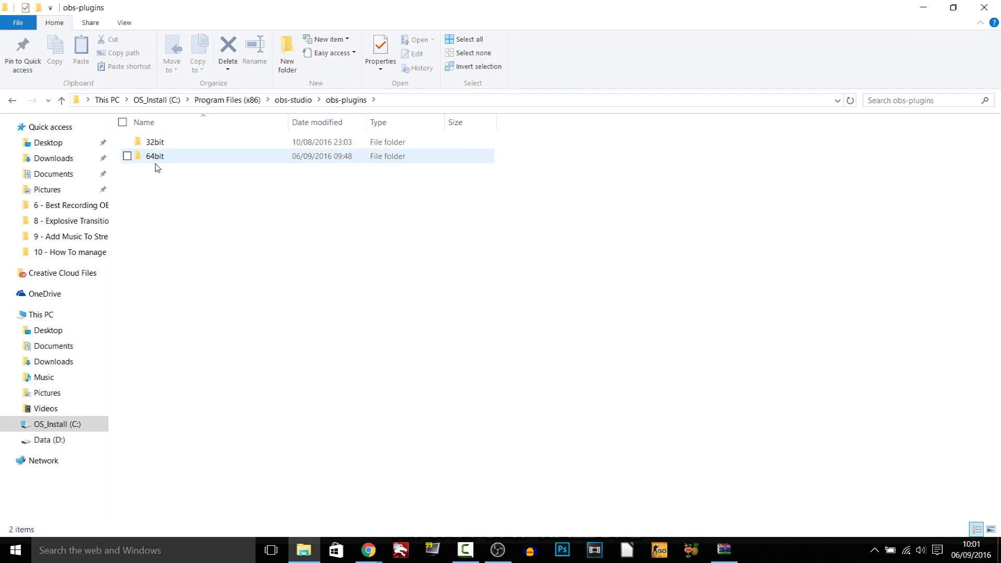
click(159, 162)
double_click(159, 163)
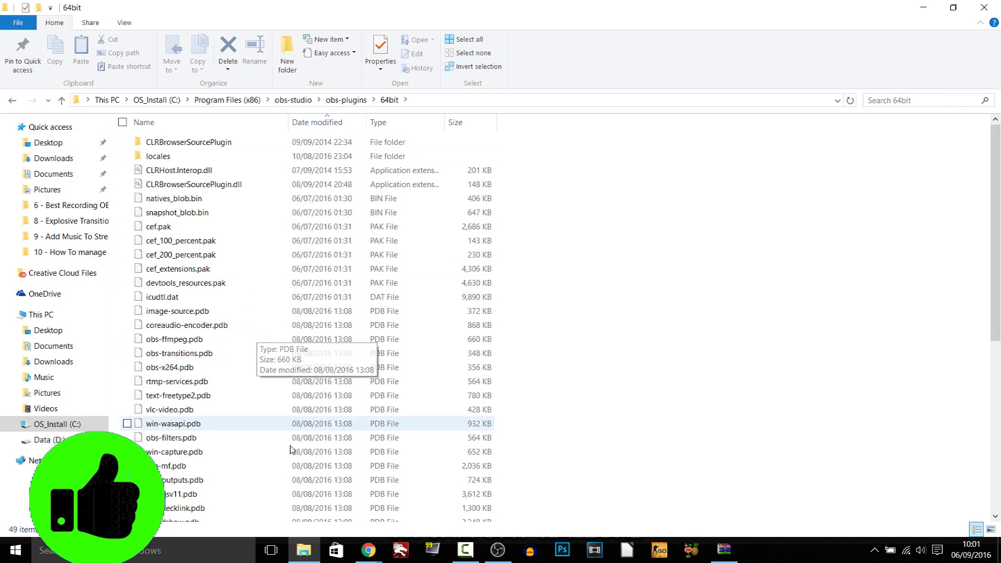
- Extract the three plugin entries into the 64bit folder, skip duplicates, and close Explorer
click(723, 549)
drag(382, 128, 680, 149)
drag(410, 319, 437, 265)
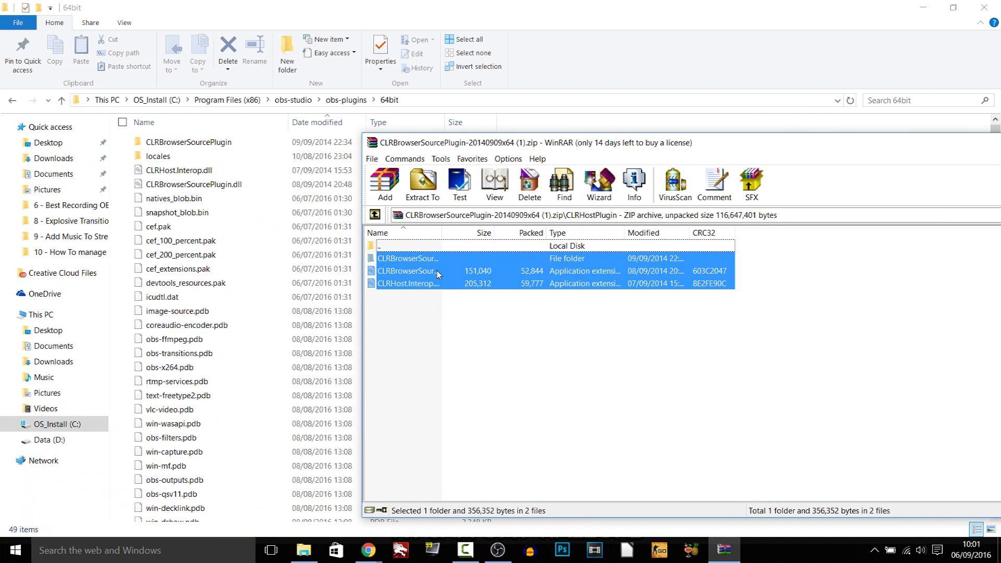
drag(250, 274, 252, 271)
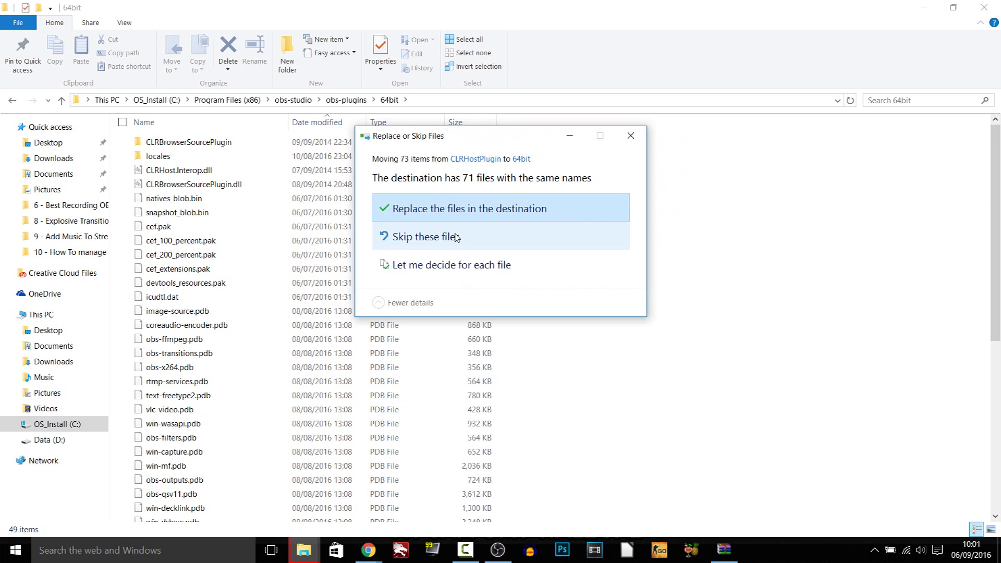
click(451, 240)
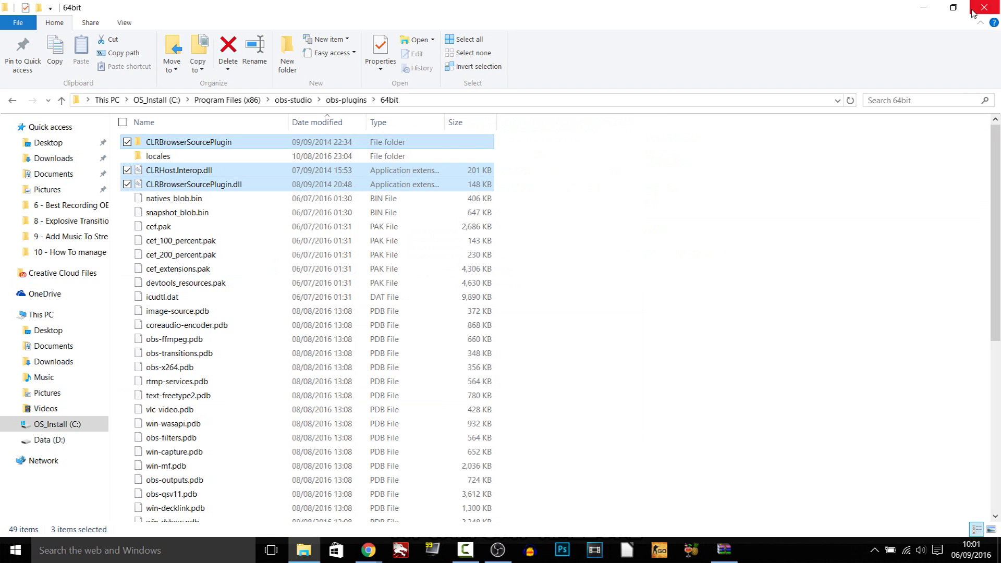
click(982, 7)
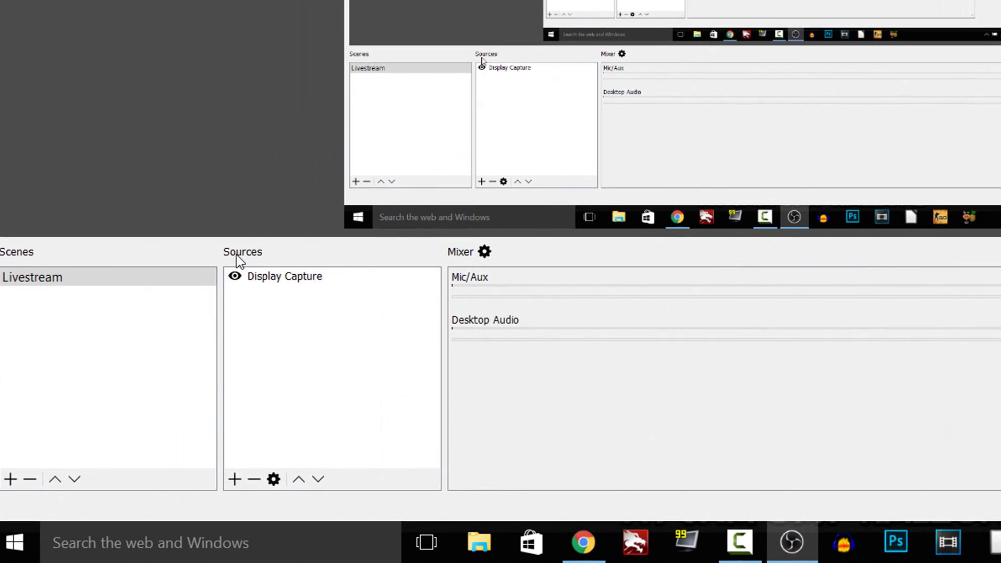
- Add a browser source named DonationAlert to the Livestream scene
right_click(302, 296)
mouse_move(325, 308)
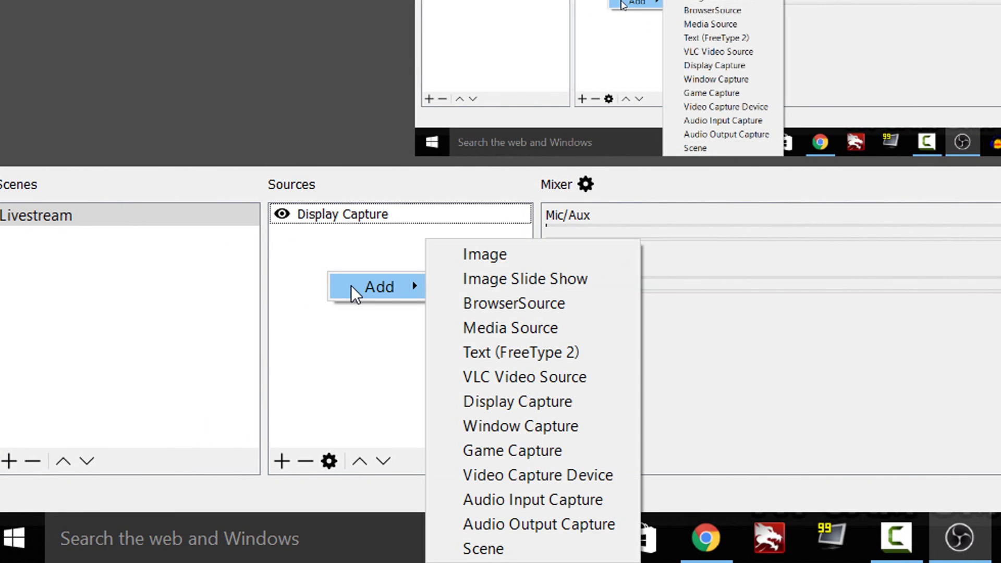
click(549, 309)
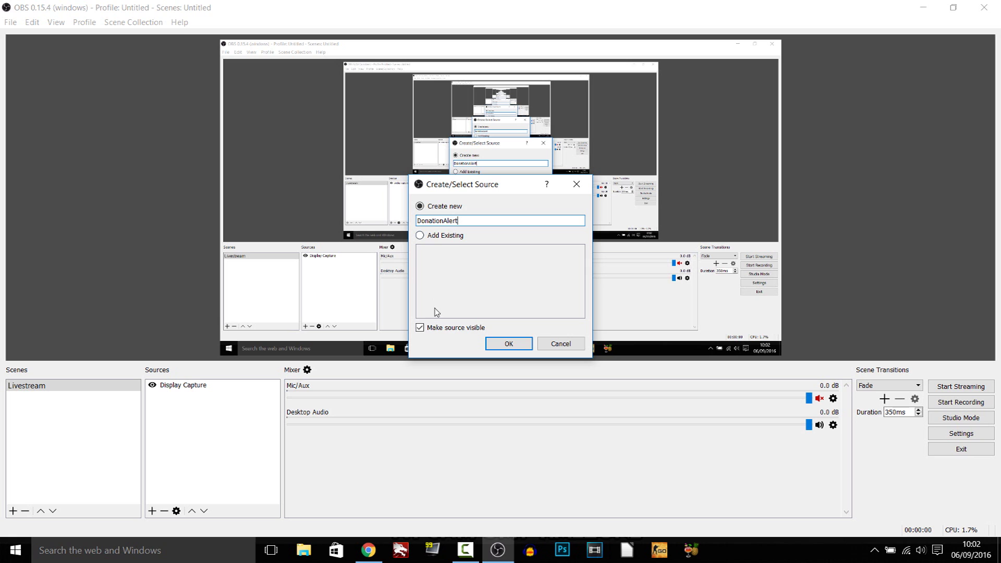
click(508, 343)
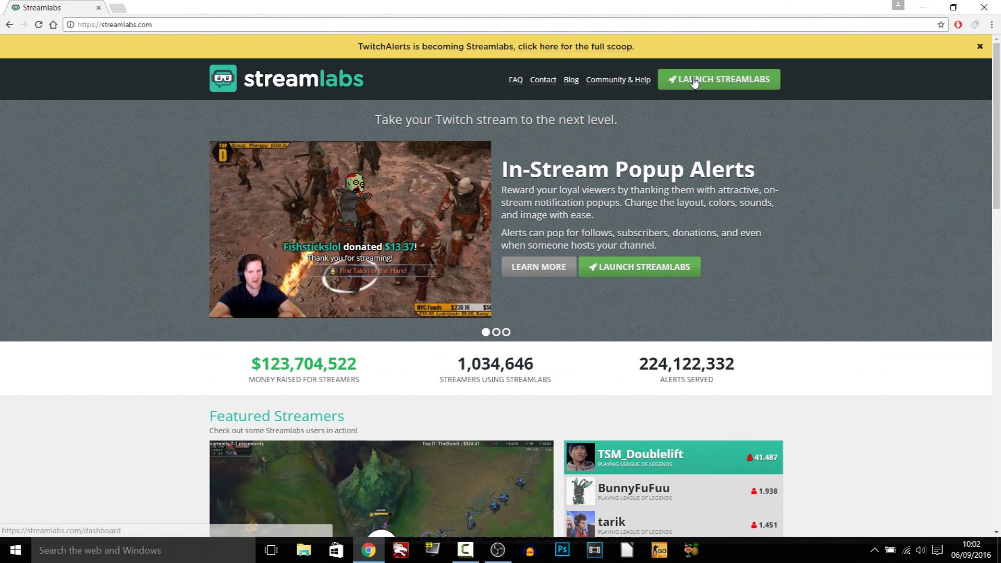
- Log in to the Streamlabs dashboard through Twitch and open the Alert Box widget
click(703, 86)
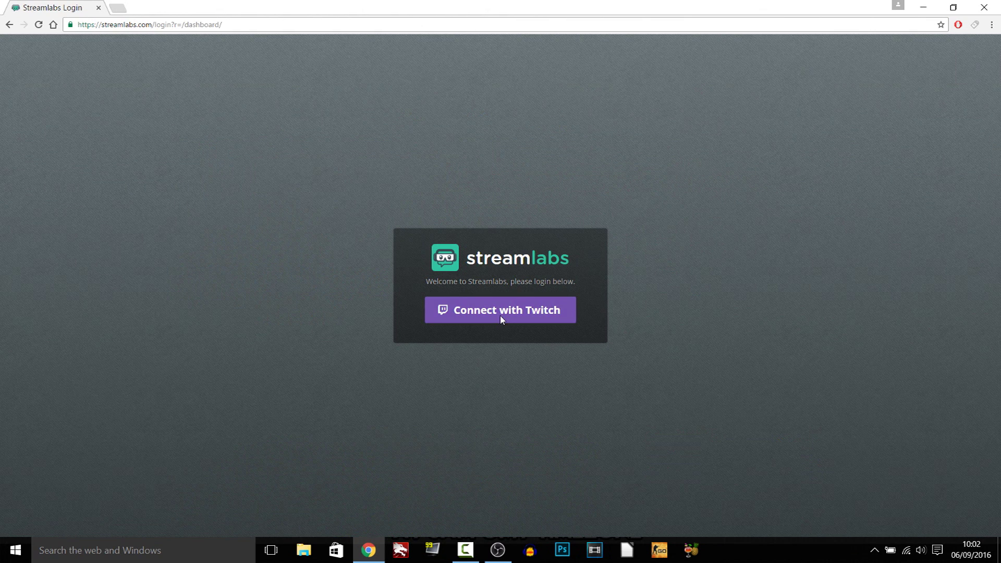
click(498, 315)
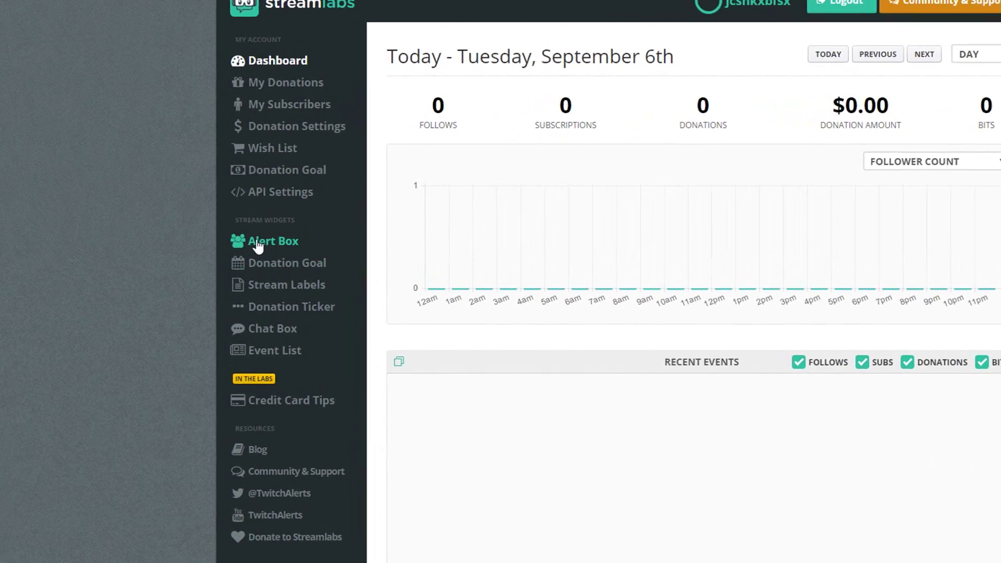
click(453, 156)
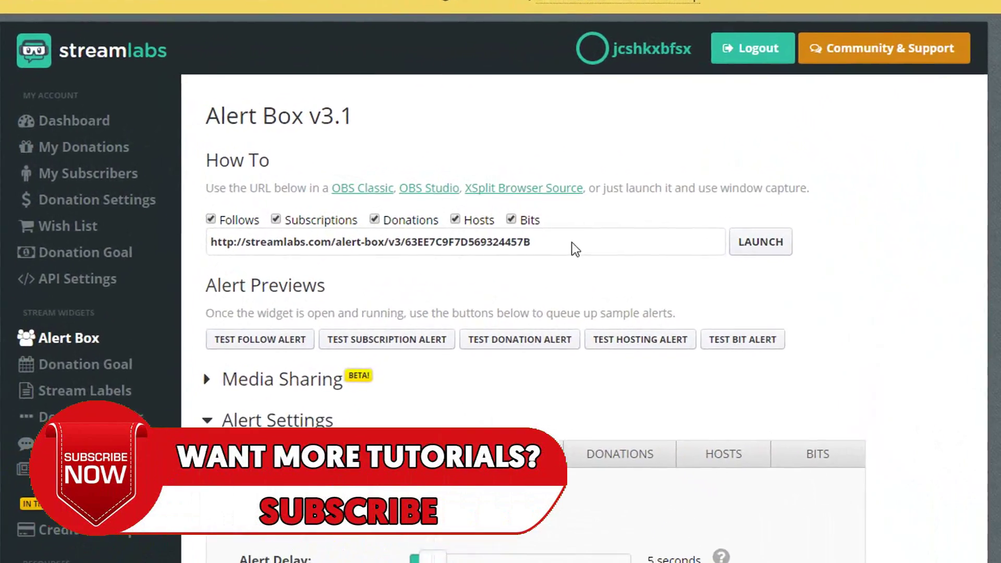
- Copy the Alert Box URL with follows included and select the old URL in OBS
drag(572, 243, 218, 243)
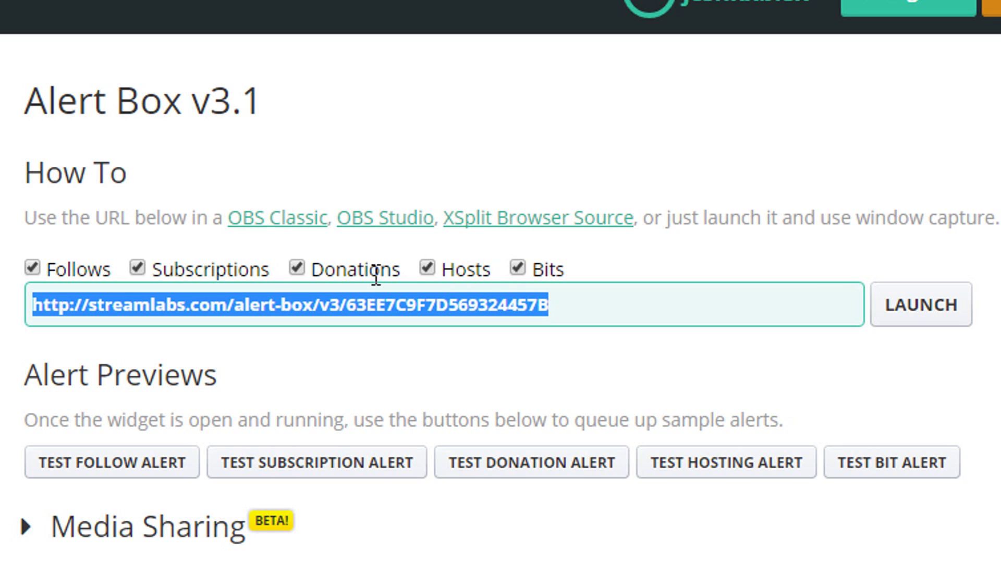
click(33, 268)
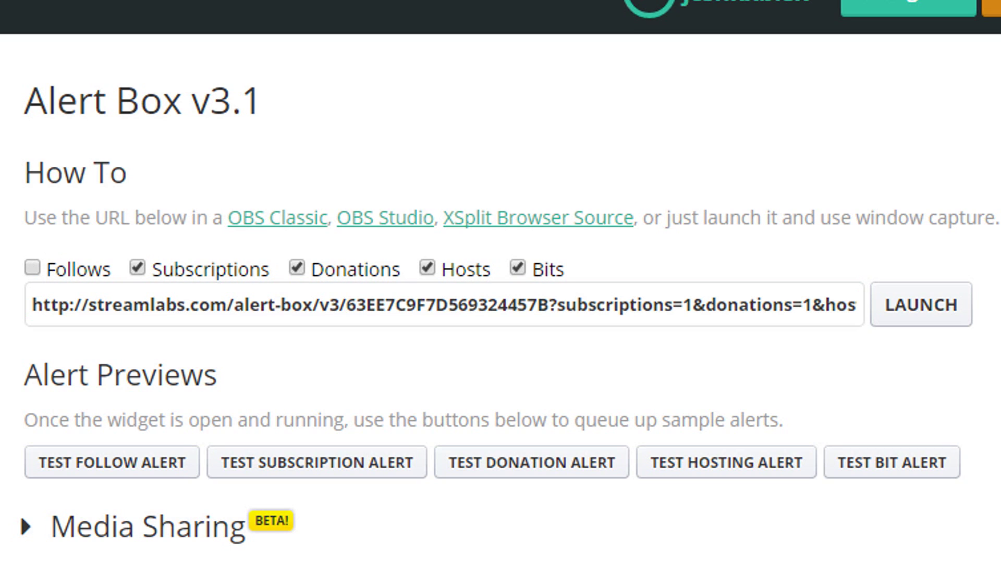
click(33, 268)
drag(624, 318, 32, 305)
key(ctrl+c)
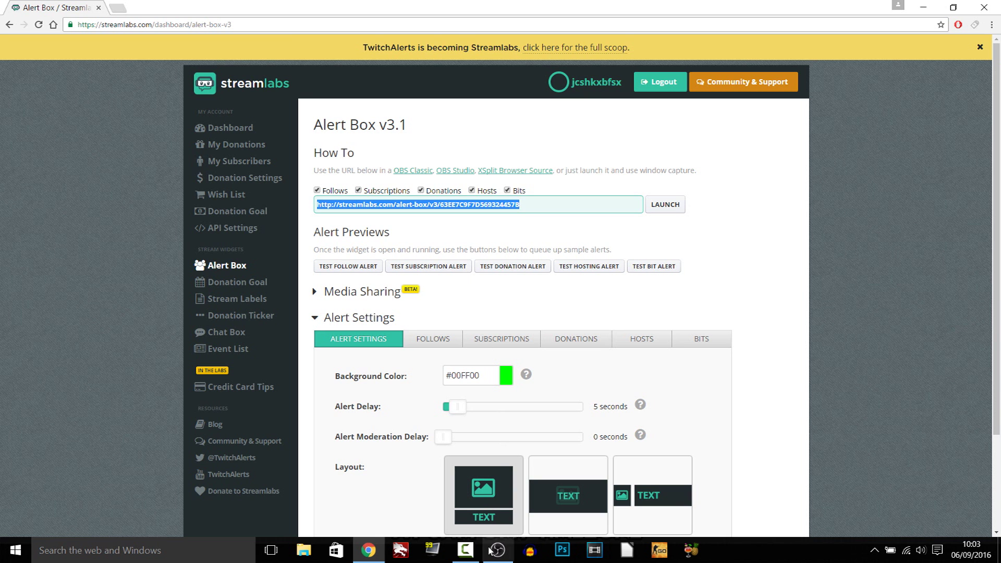
click(495, 552)
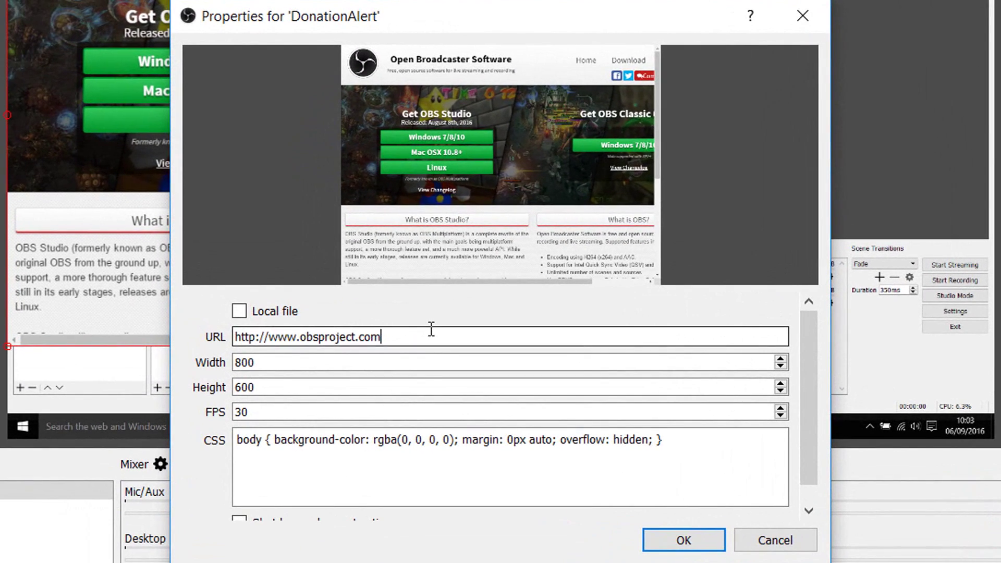
drag(460, 295, 229, 300)
- Paste the Alert Box URL into DonationAlert's URL field, keep FPS 30, and confirm
key(ctrl+v)
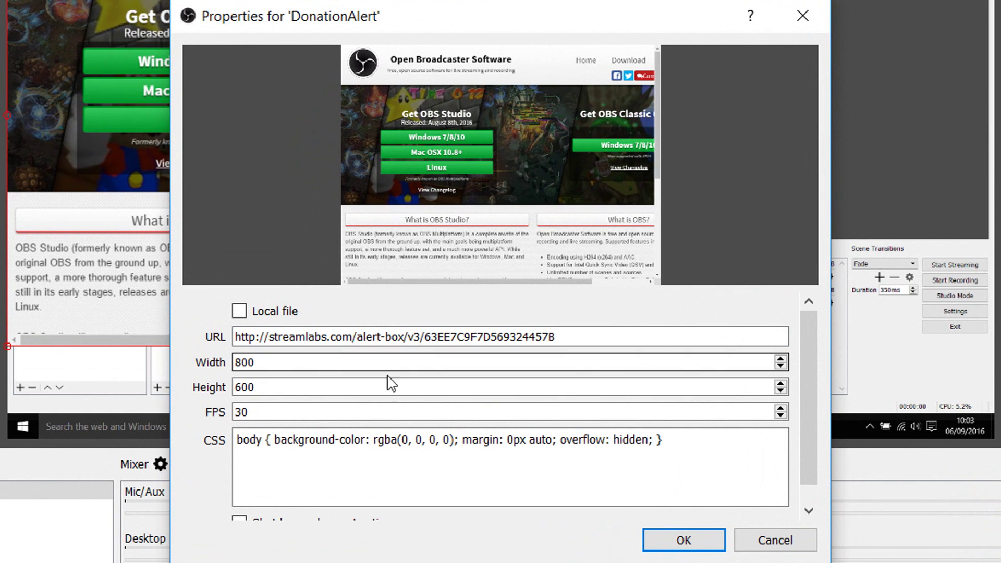
drag(816, 433, 815, 493)
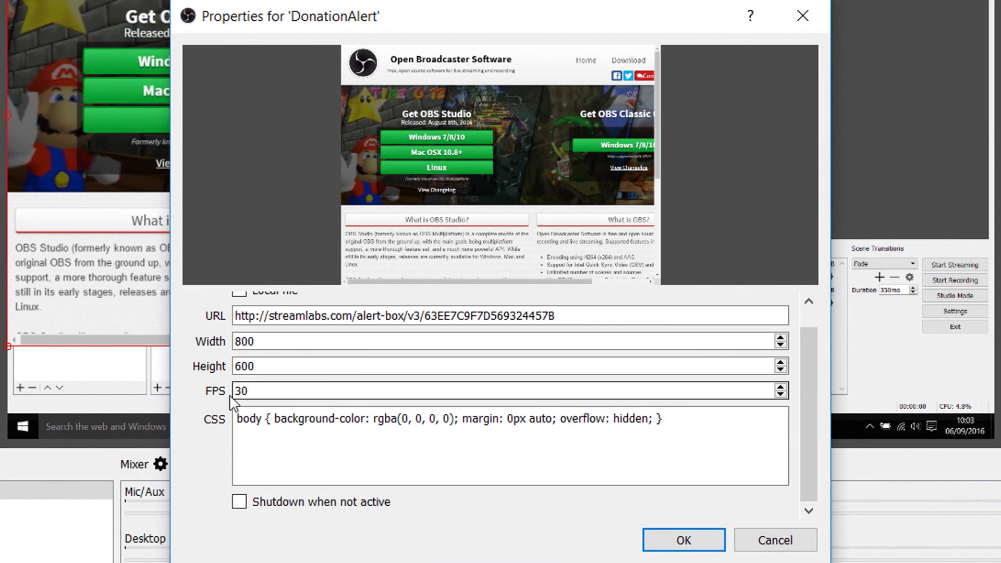
drag(248, 390, 94, 398)
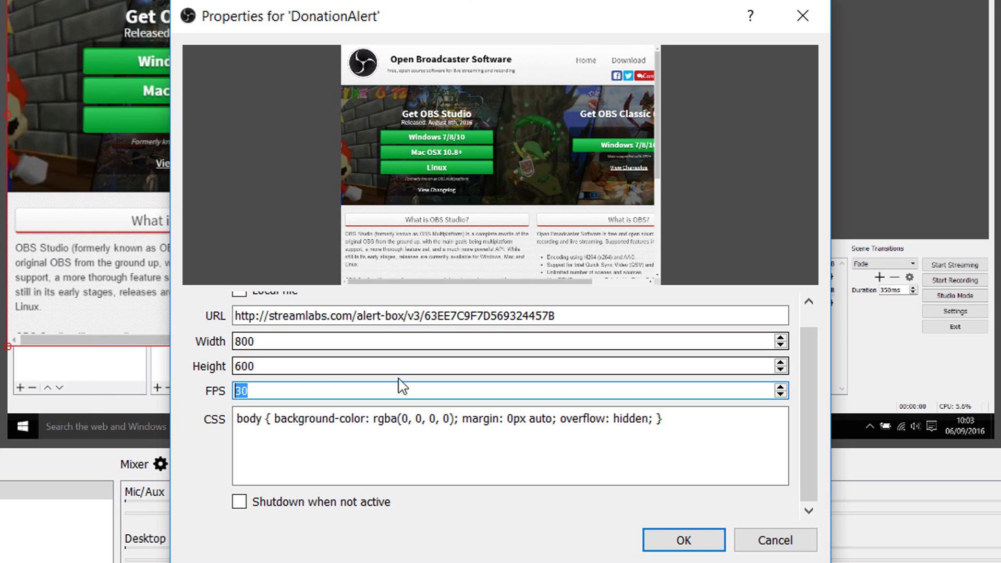
click(693, 542)
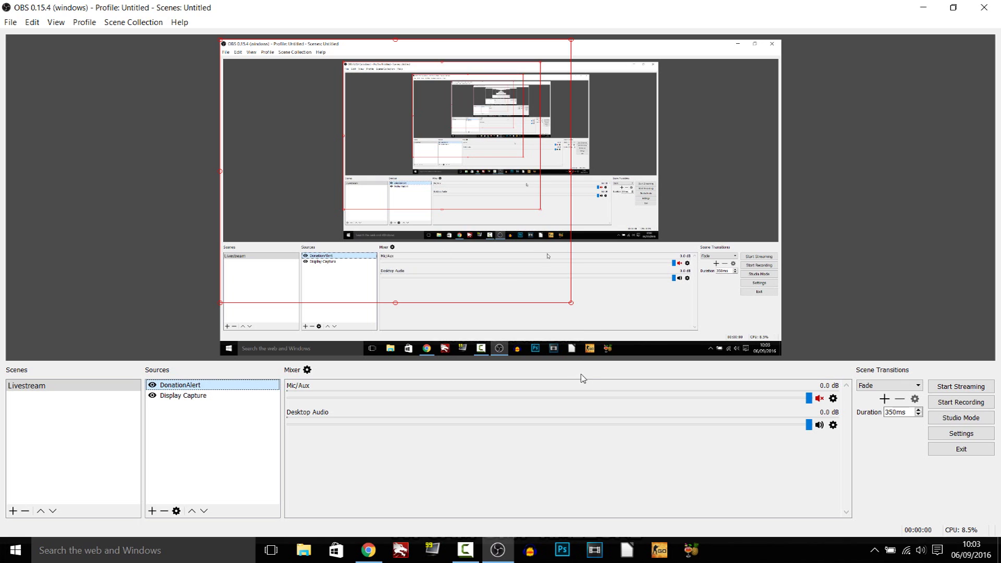
- Shrink the DonationAlert source to the preview's top-left and return to the Alert Box page
drag(572, 304, 344, 146)
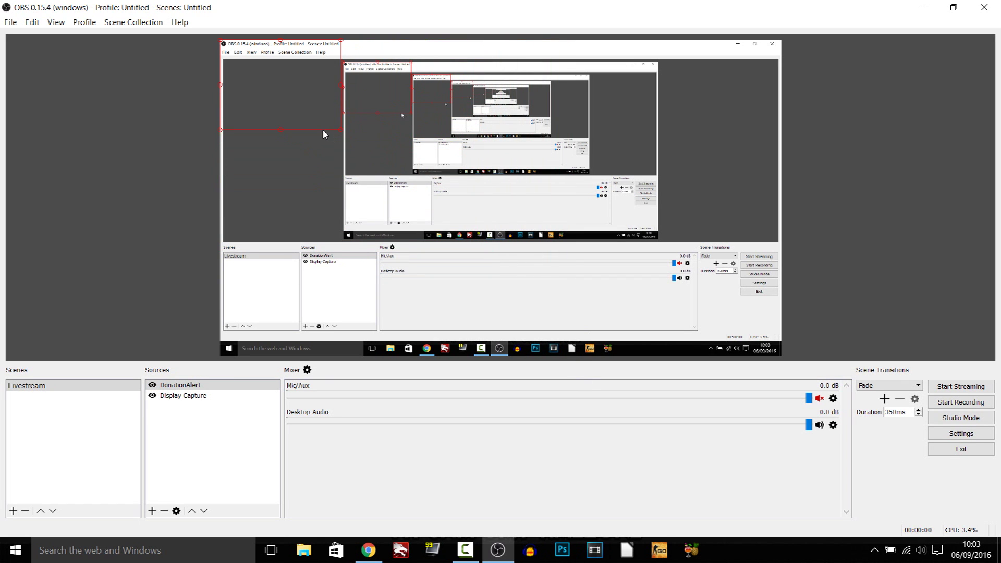
click(370, 549)
click(762, 235)
scroll(371, 181, down, 2)
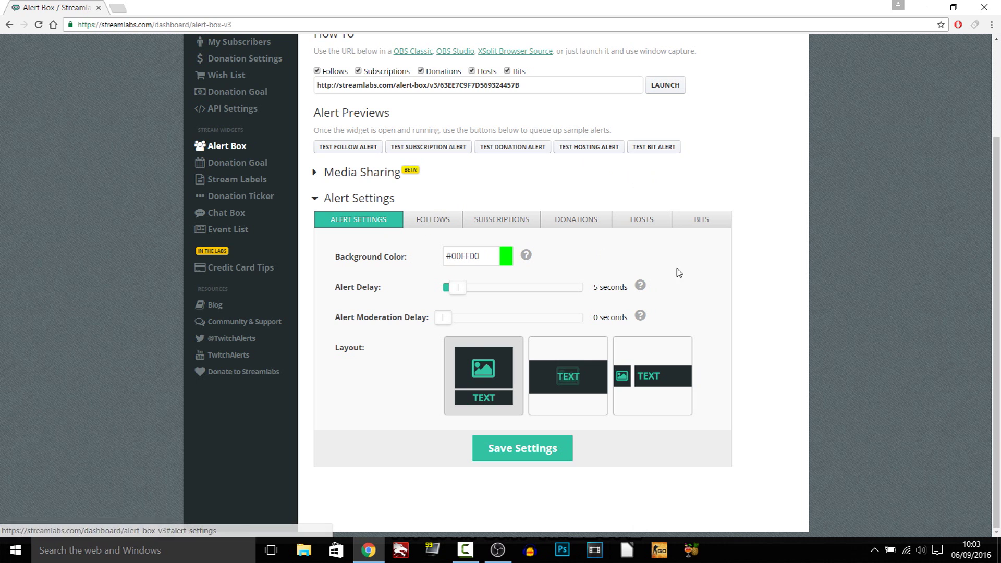
- Fire test subscription and donation alerts with Chrome over OBS, then maximize Chrome
drag(699, 8, 714, 78)
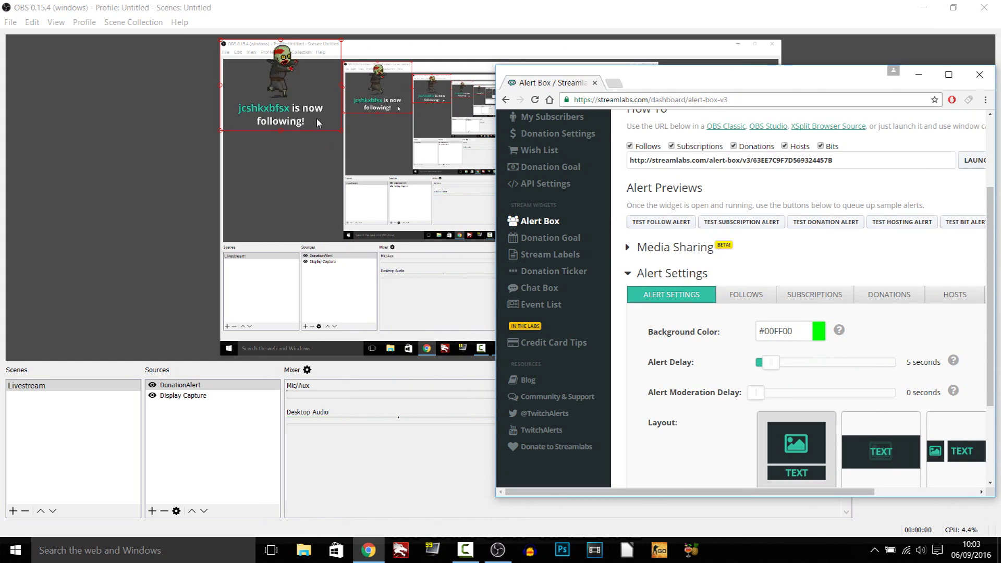
click(750, 223)
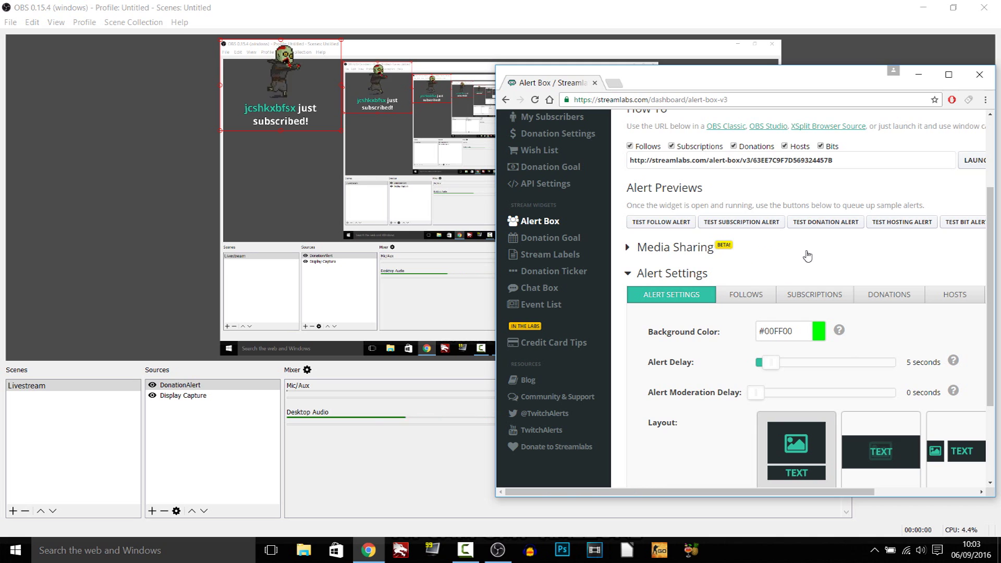
click(833, 225)
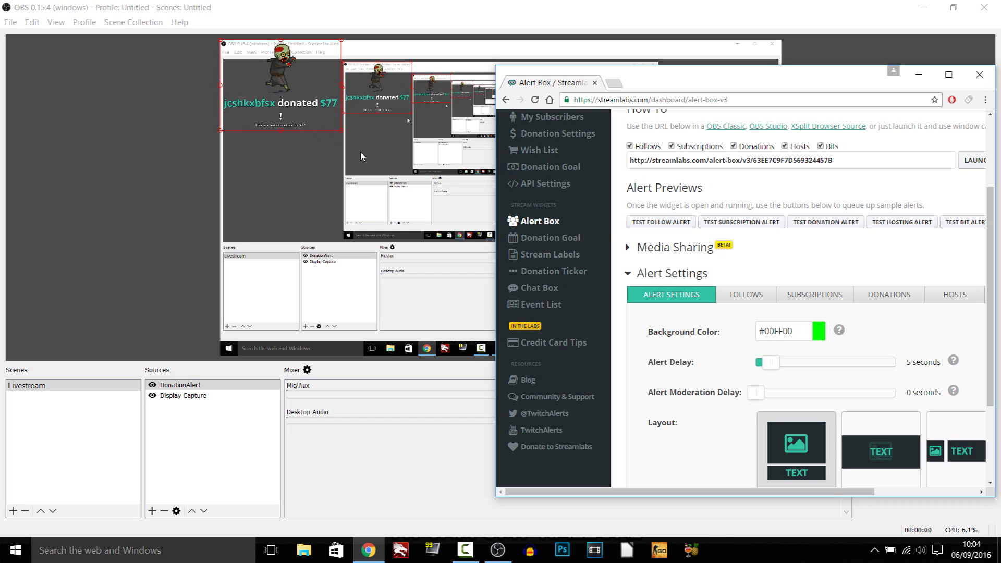
key(super+Up)
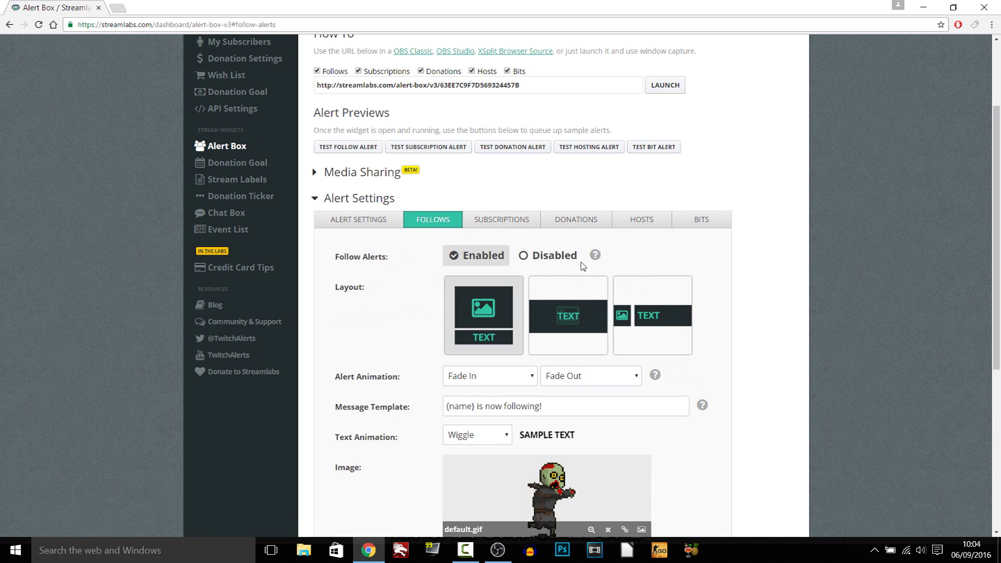
- Try an alternative follow alert layout and keep the Fade In alert animation
scroll(571, 301, down, 2)
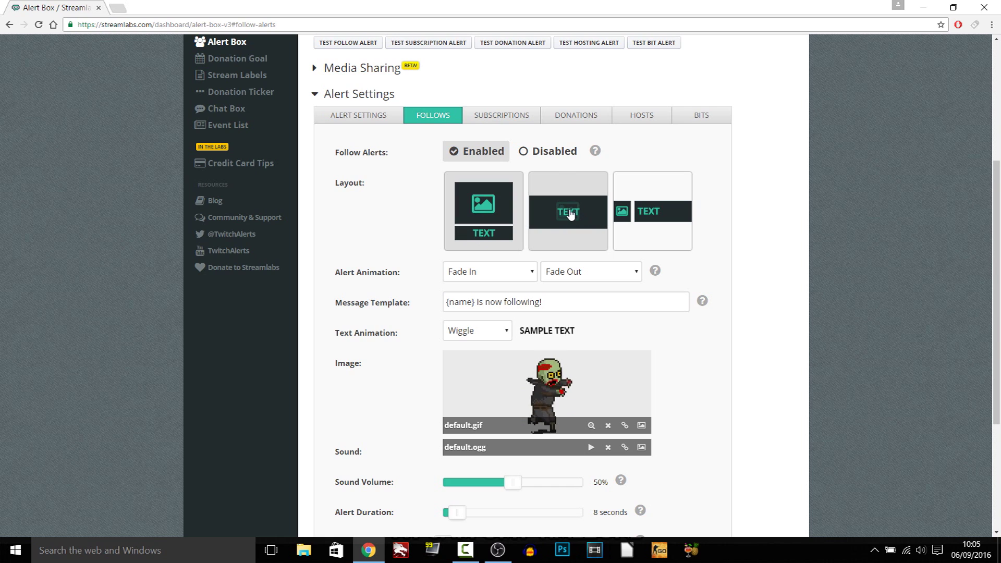
click(681, 218)
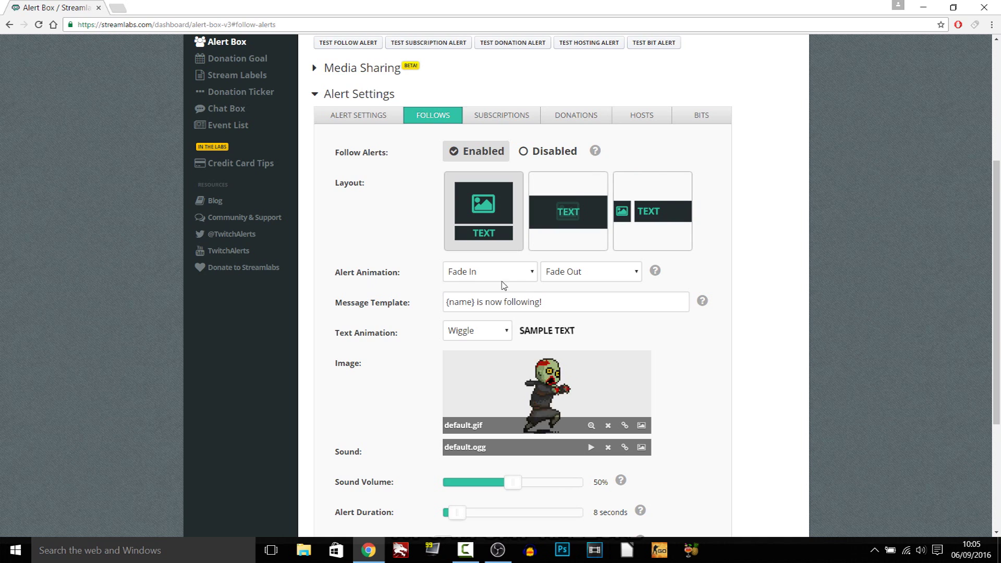
click(528, 277)
scroll(472, 437, down, 2)
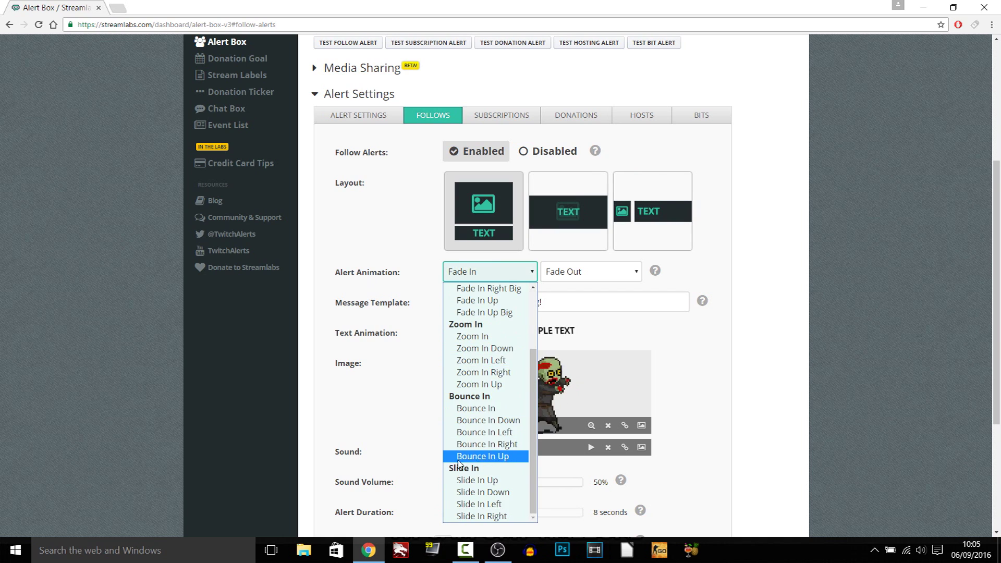
scroll(471, 365, up, 3)
click(764, 363)
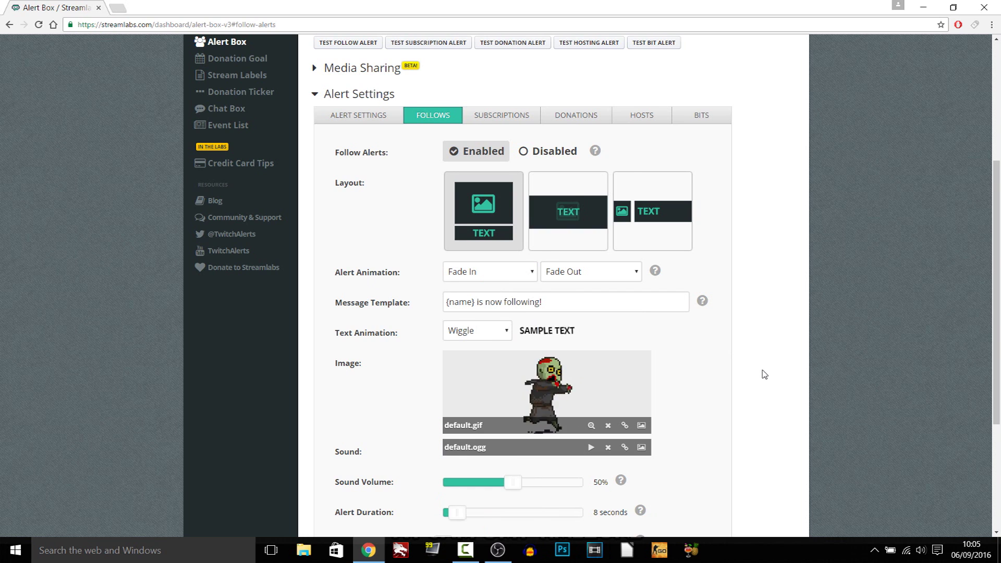
scroll(764, 374, down, 1)
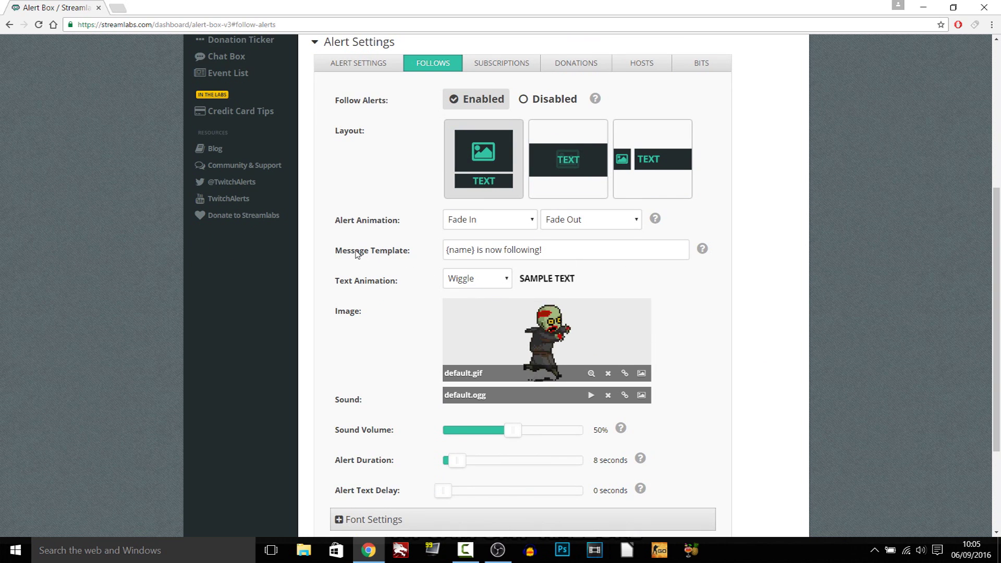
- Review the follow message template unchanged and keep the Wiggle text animation
double_click(473, 252)
click(474, 251)
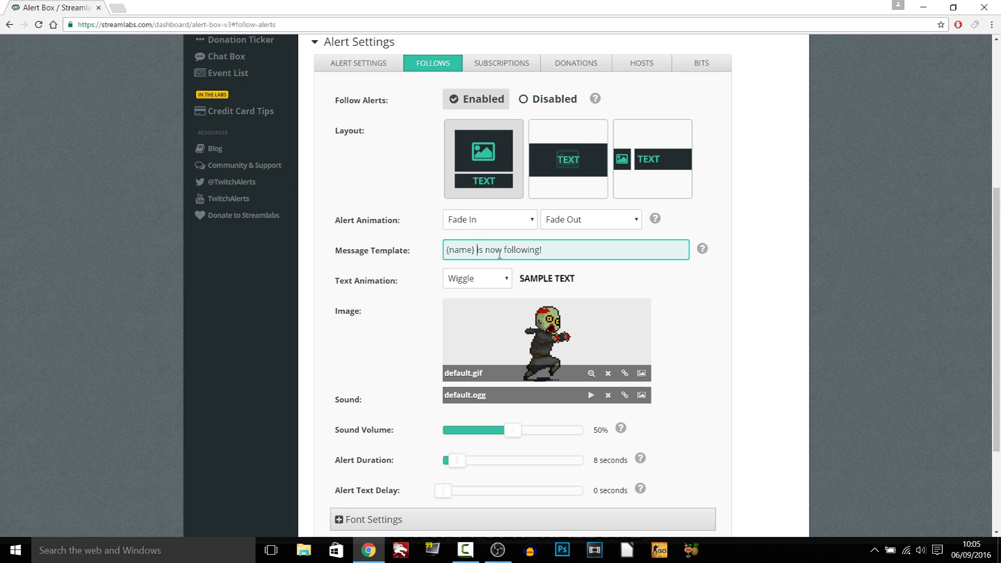
click(746, 352)
scroll(731, 357, down, 1)
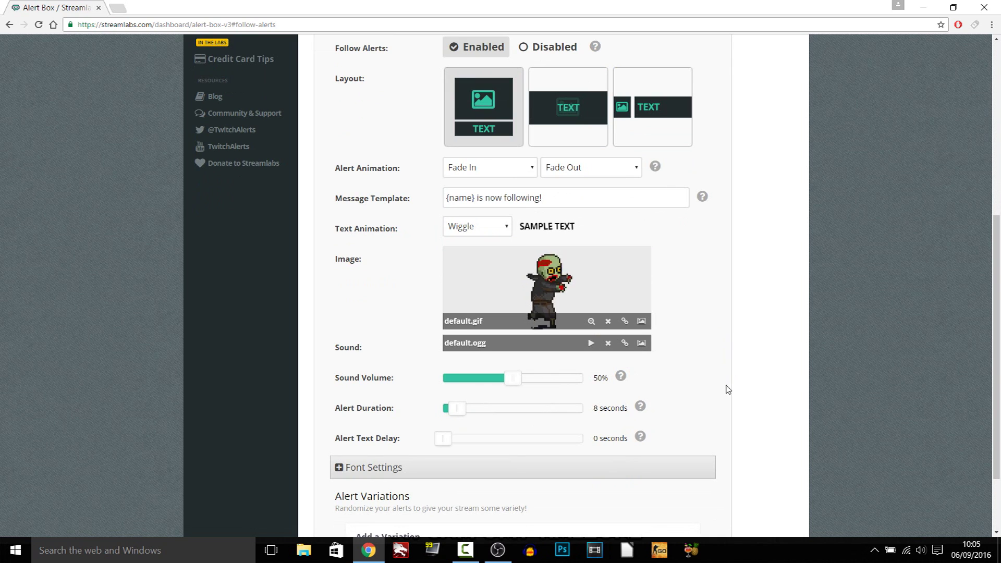
click(500, 226)
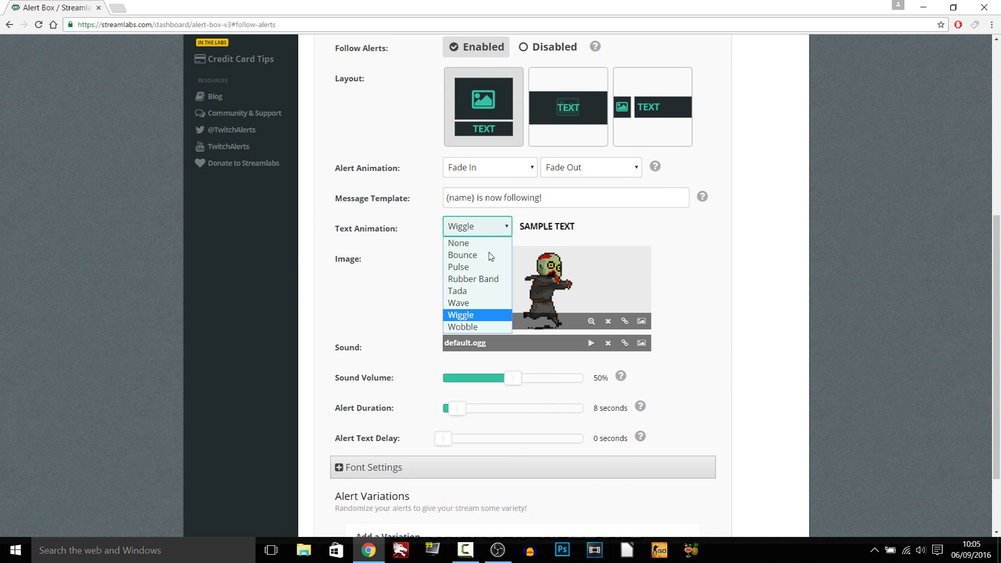
click(686, 313)
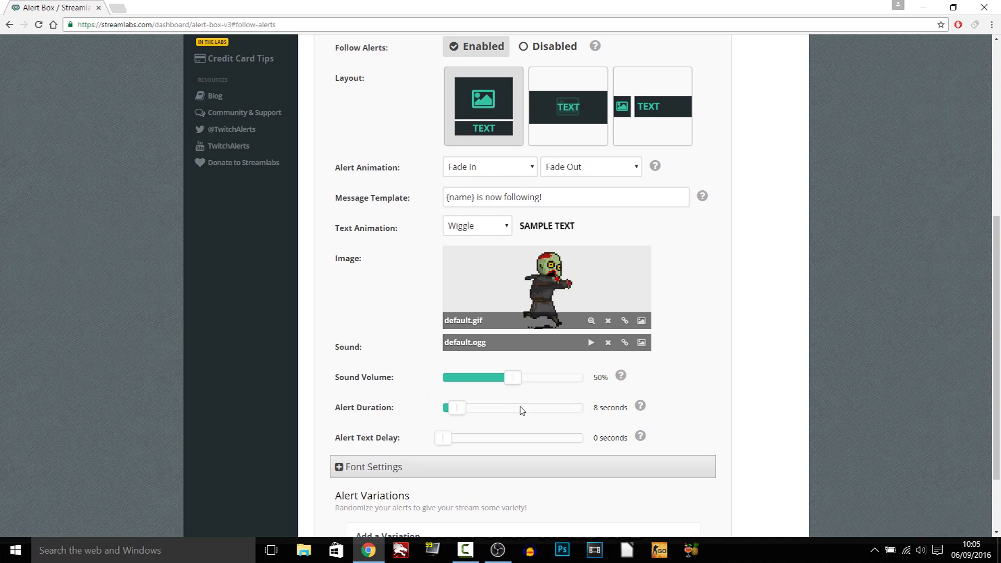
- Expand Font Settings, then view the Subscriptions, Donations, Hosts and Bits alert tabs
scroll(522, 409, down, 2)
click(344, 376)
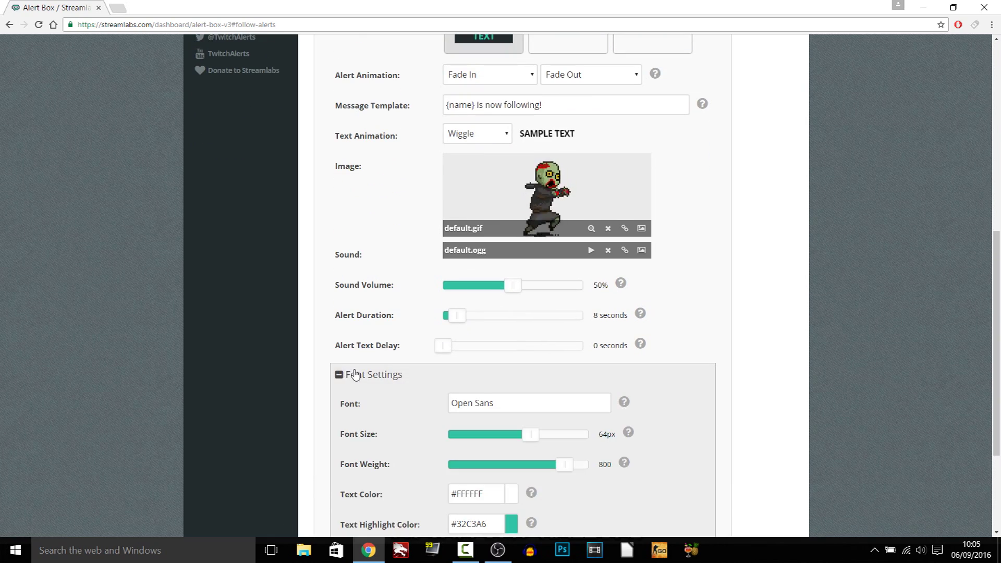
scroll(438, 353, down, 3)
scroll(557, 457, up, 10)
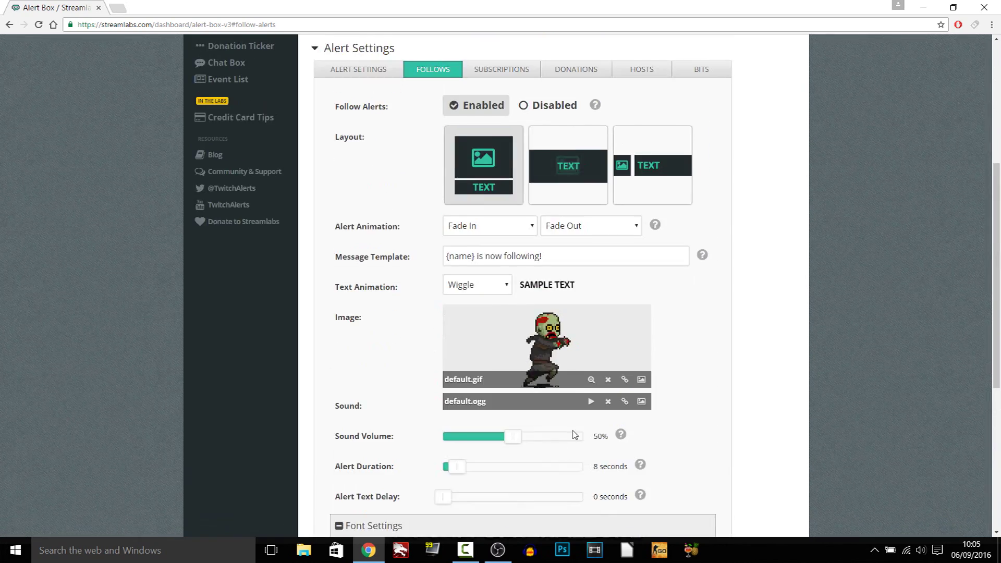
click(517, 227)
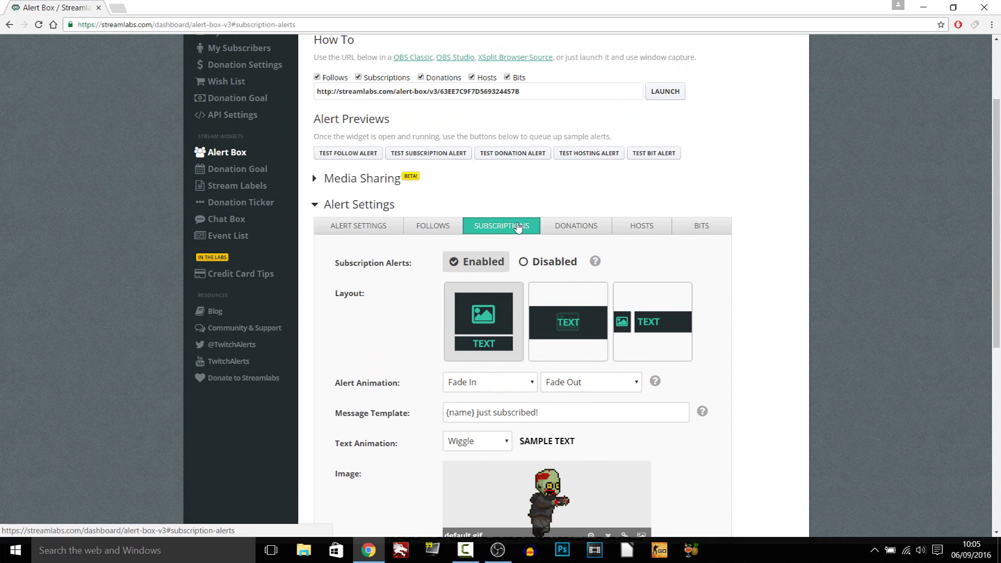
click(570, 225)
click(661, 226)
click(699, 225)
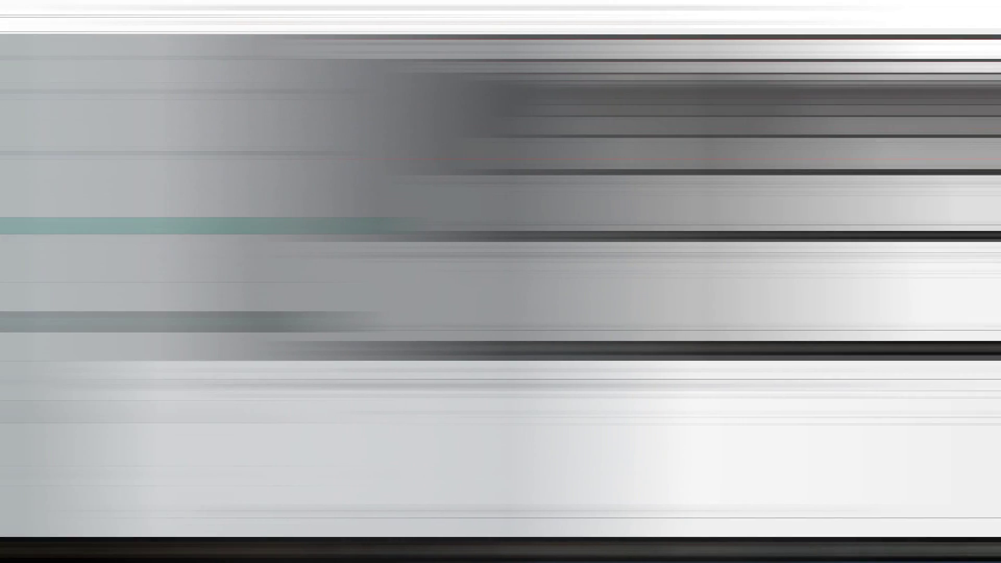